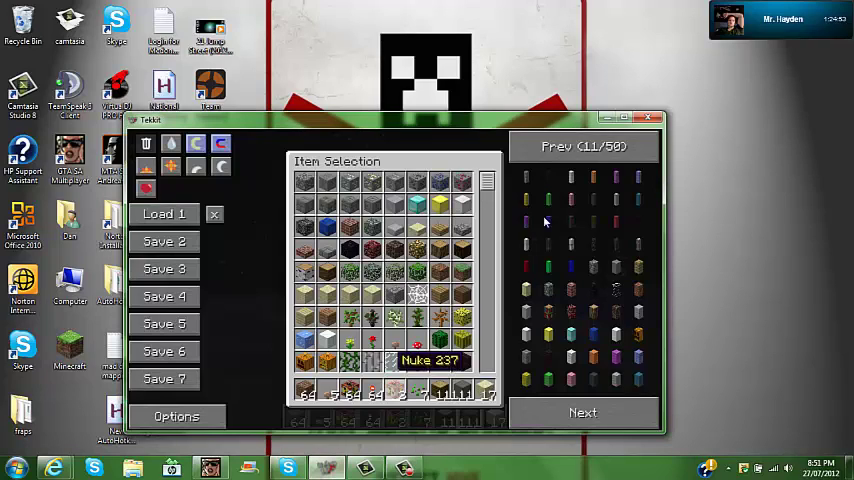
Maximize the Tekkit window and set the world time to noon from the NEI menu.
click(625, 118)
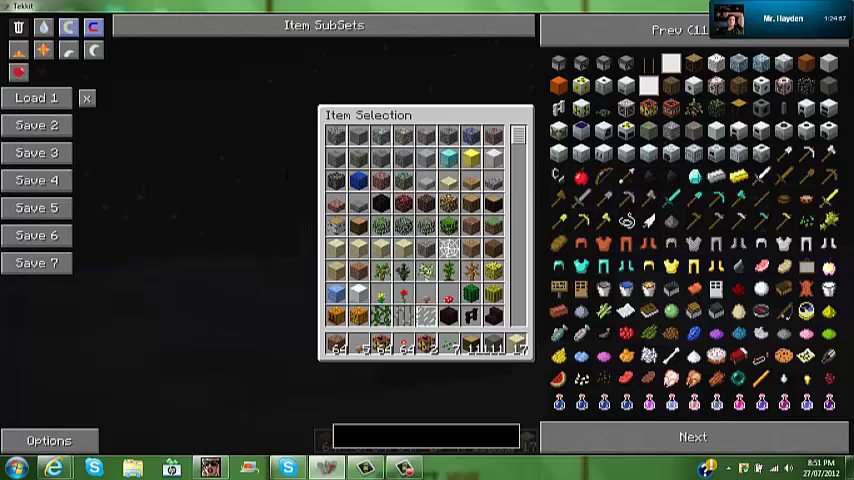
key(Escape)
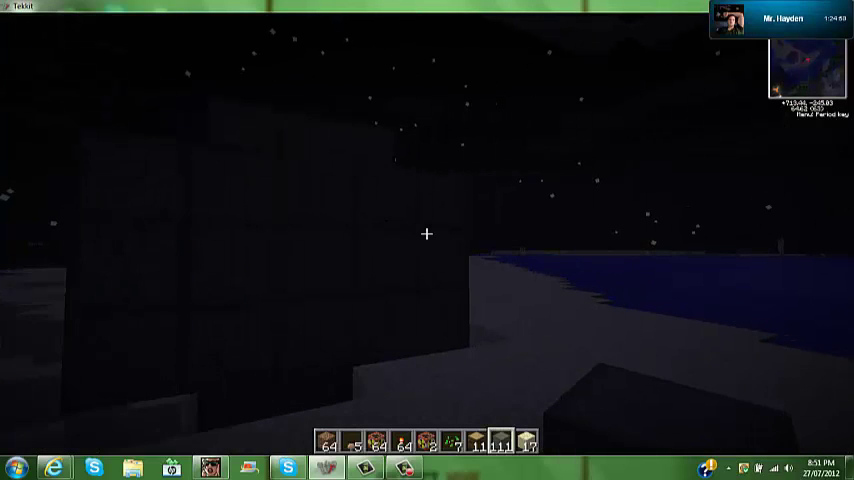
key(e)
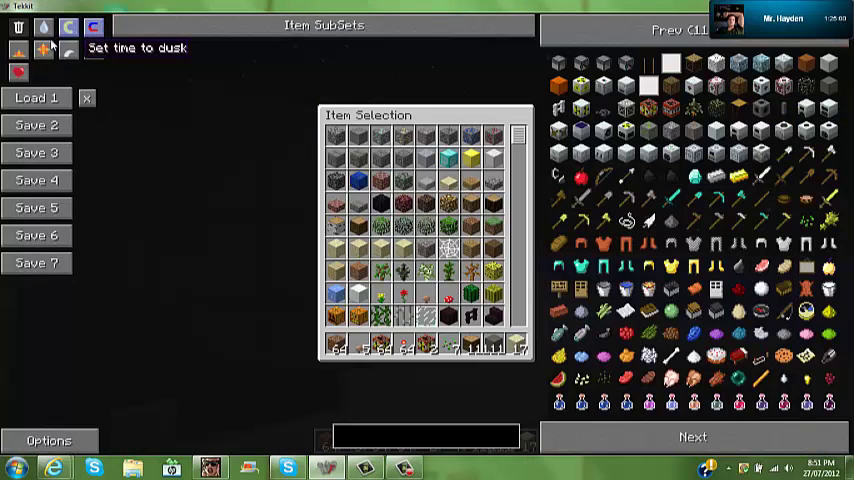
click(44, 52)
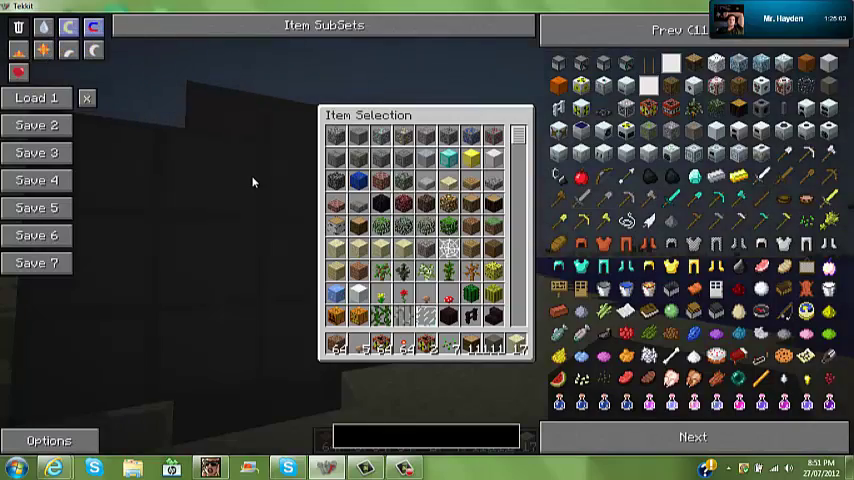
key(Escape)
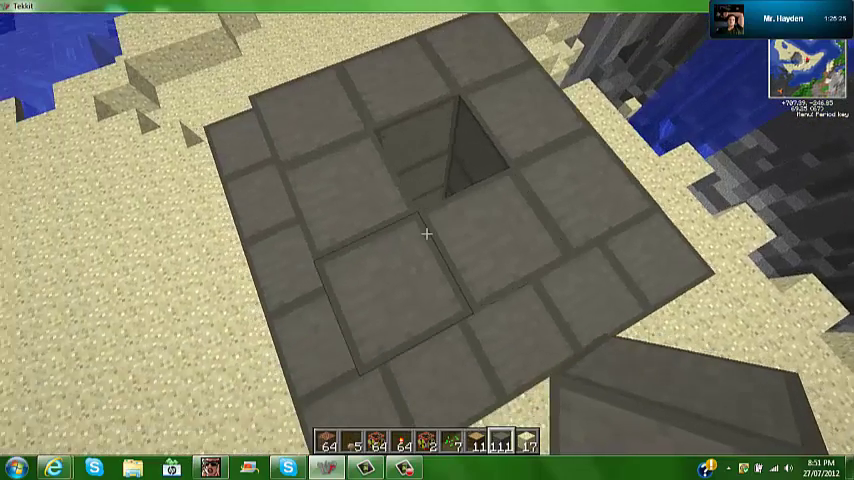
Place an explosive block in the shaft's central hole and light it with a redstone torch.
right_click(425, 233)
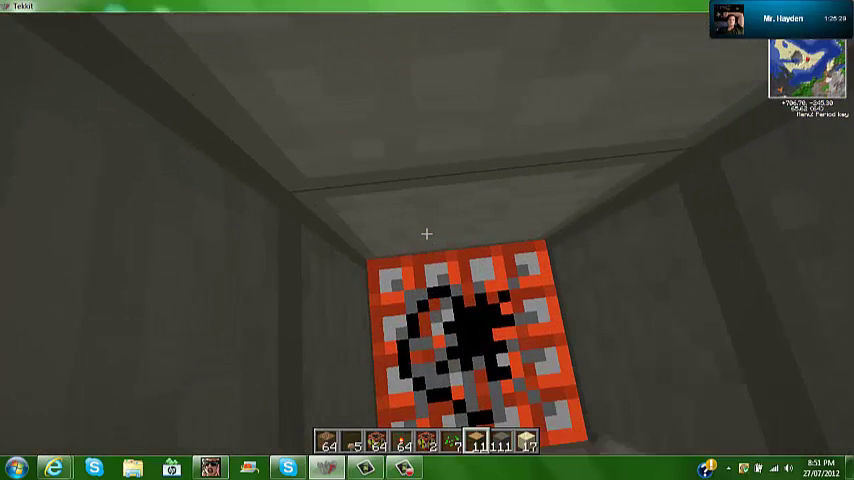
key(5)
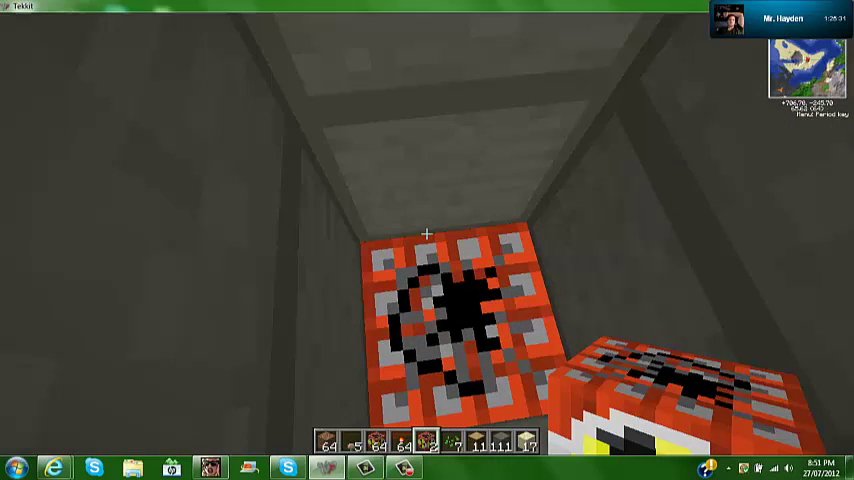
key(4)
right_click(426, 233)
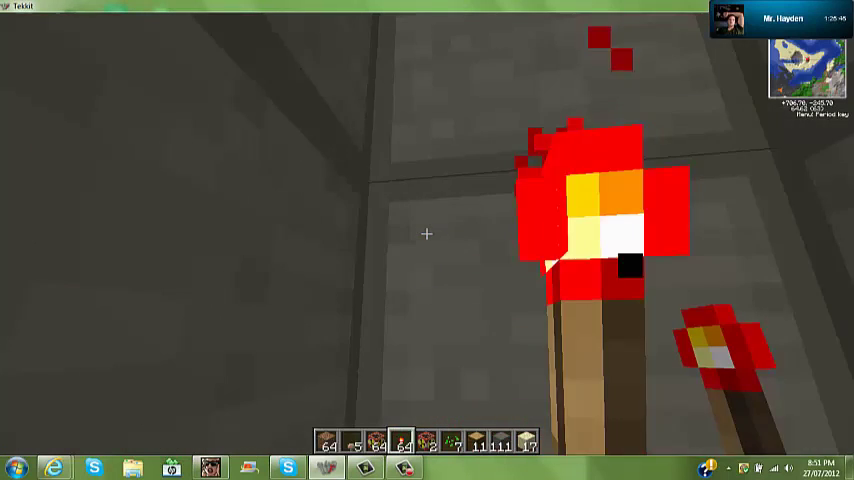
Place a redstone torch on the shaft wall to set off the nuke.
right_click(427, 234)
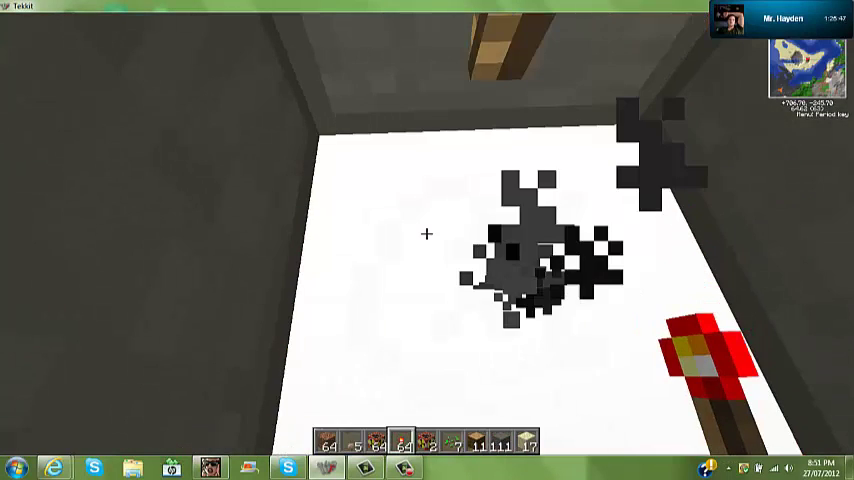